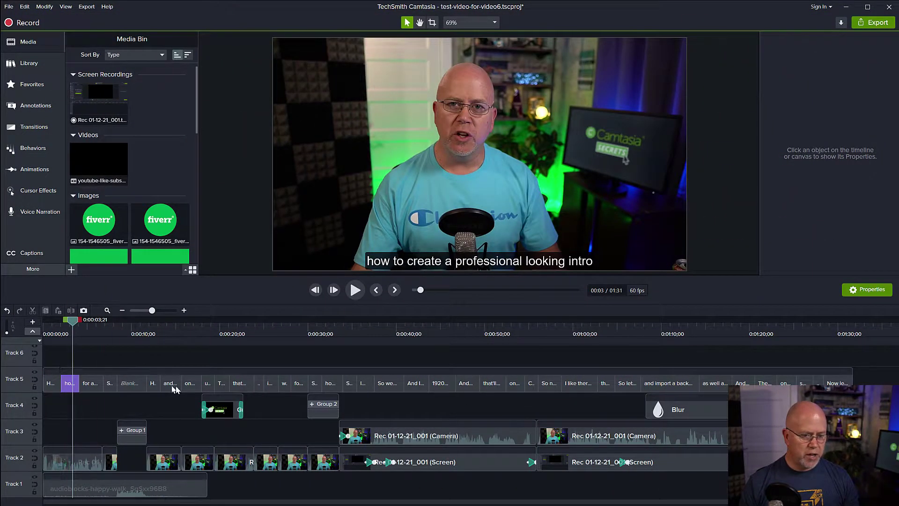
Open the Captions panel and step through the captions up to 'and this video is part of a new video series'.
{"action": "double_click", "coordinate": [87, 384]}
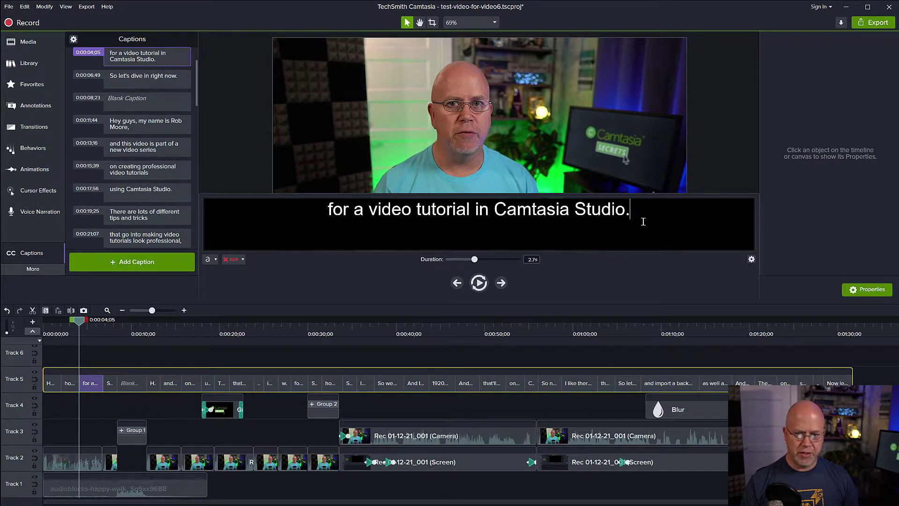
{"action": "key", "text": "Tab"}
{"action": "key", "text": "Tab"}
{"action": "key", "text": "Tab"}
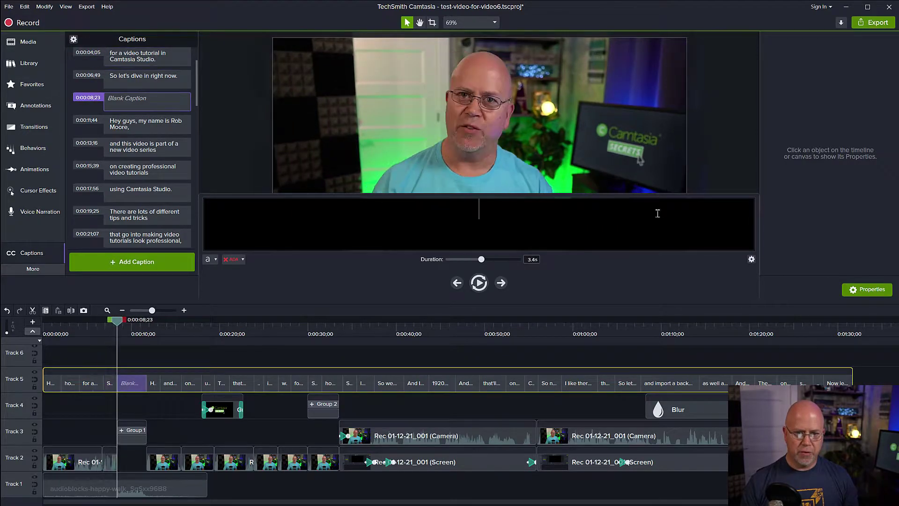
{"action": "key", "text": "Tab"}
{"action": "key", "text": "Escape"}
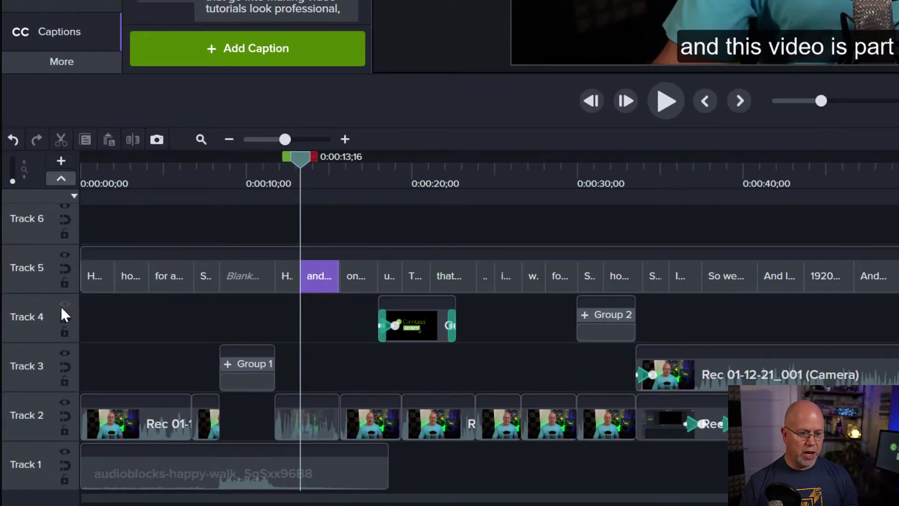
Hide Tracks 4, 3, 2 and 1, then move the playhead back to an earlier point.
{"action": "left_click", "coordinate": [65, 305]}
{"action": "left_click", "coordinate": [64, 352]}
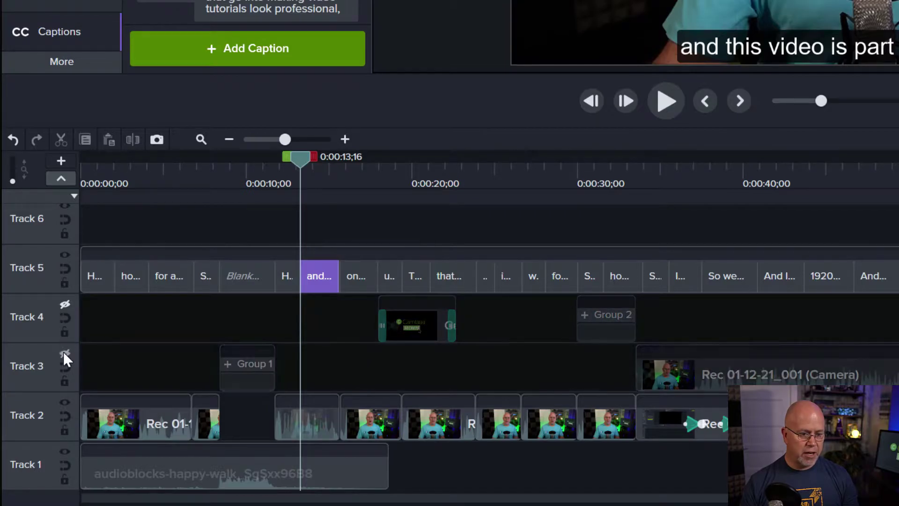
{"action": "left_click", "coordinate": [60, 402]}
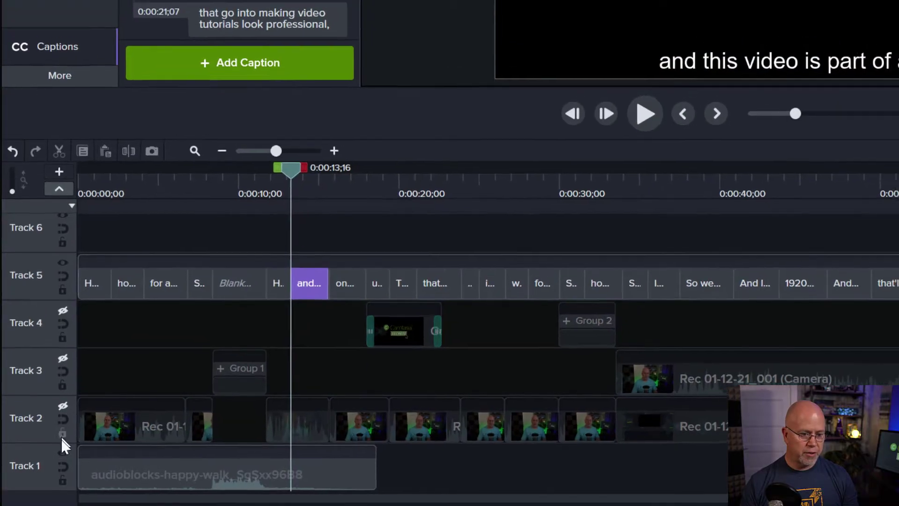
{"action": "left_click", "coordinate": [62, 449]}
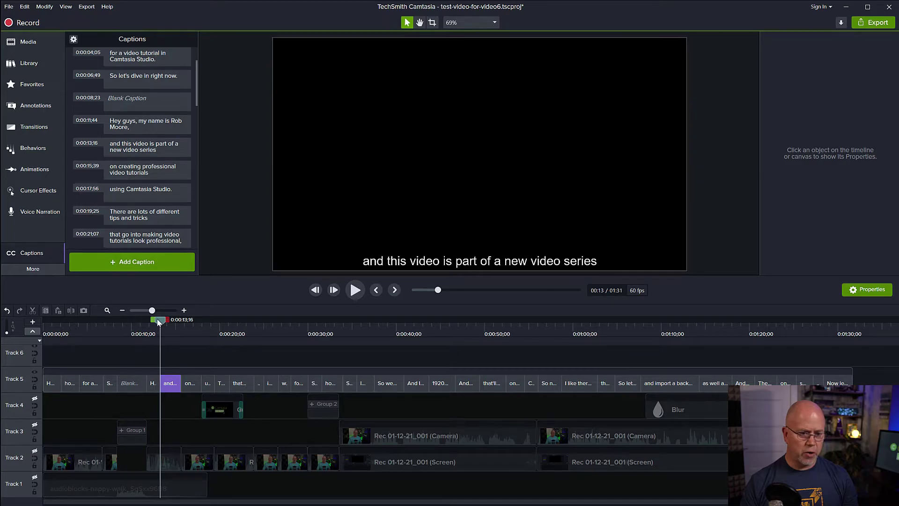
{"action": "left_click_drag", "start_coordinate": [158, 320], "coordinate": [174, 347]}
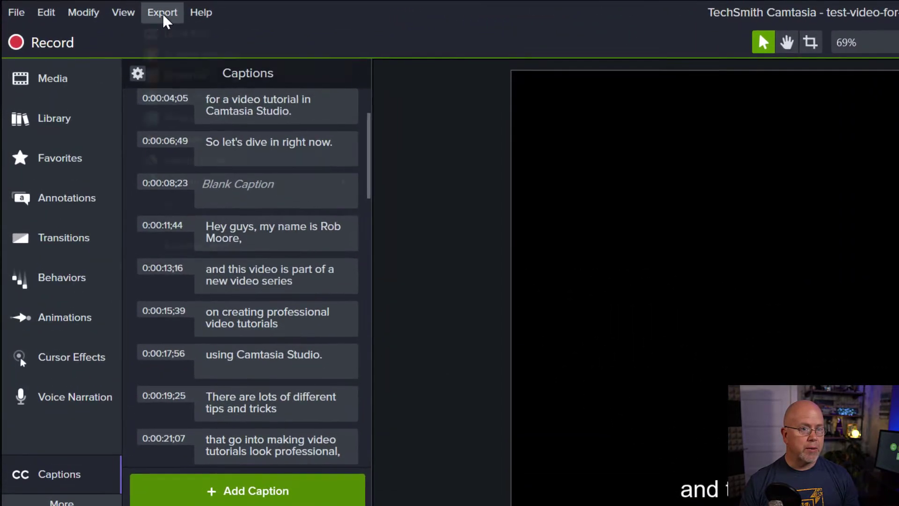
{"action": "left_click", "coordinate": [86, 7]}
{"action": "mouse_move", "coordinate": [204, 181]}
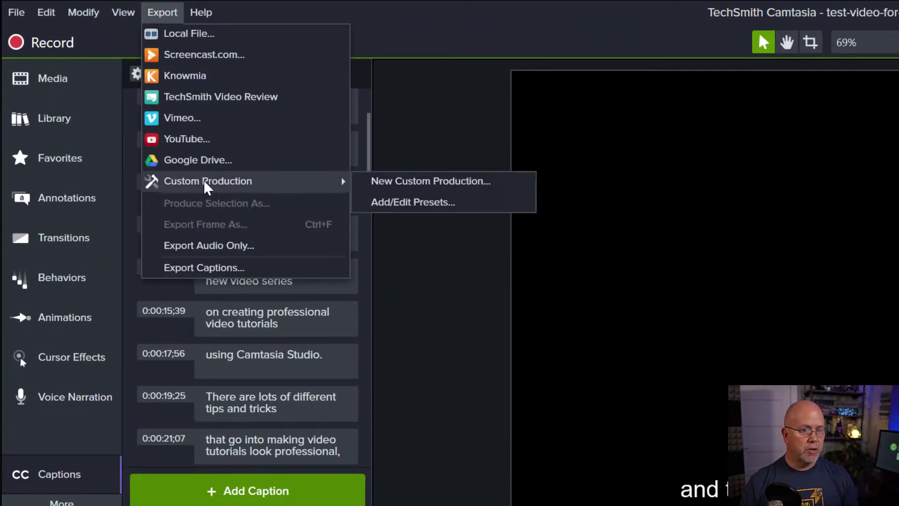
{"action": "left_click", "coordinate": [459, 182]}
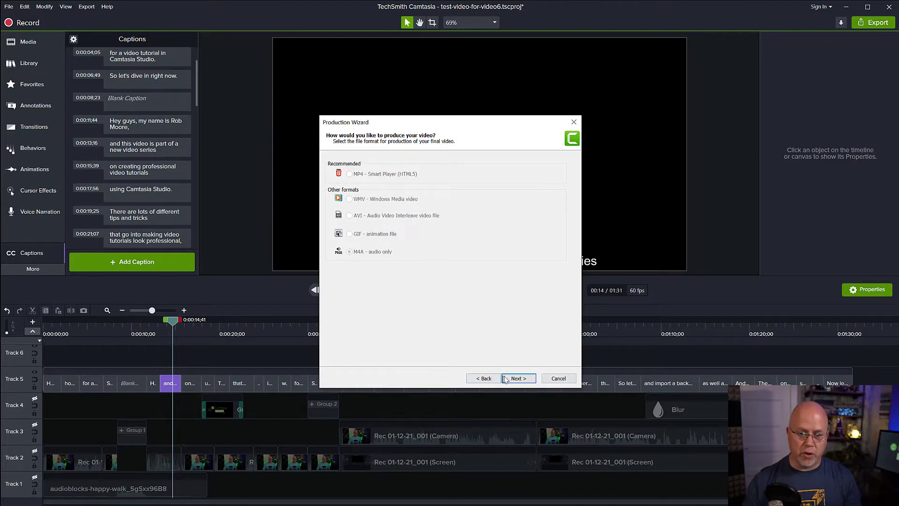
{"action": "left_click", "coordinate": [558, 378]}
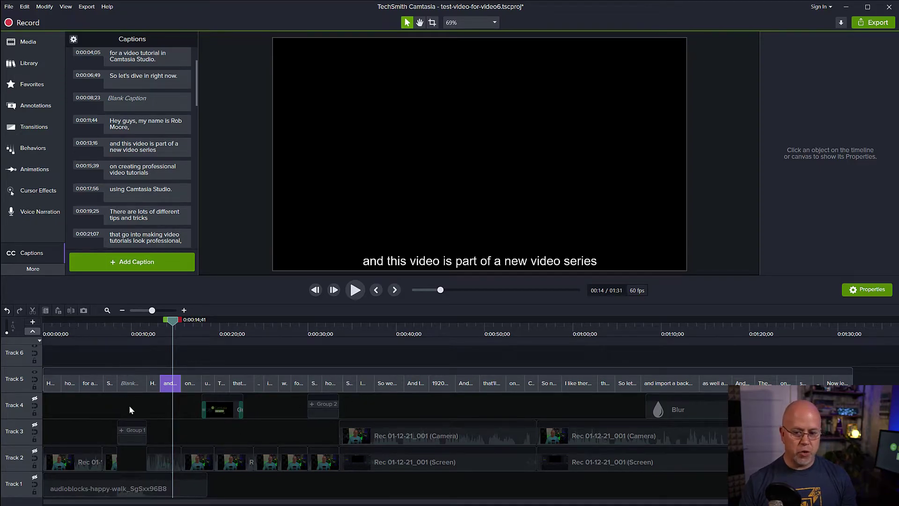
Add a rectangle shape from Annotations onto Track 6.
{"action": "scroll", "coordinate": [130, 409], "scroll_direction": "up", "scroll_amount": 1}
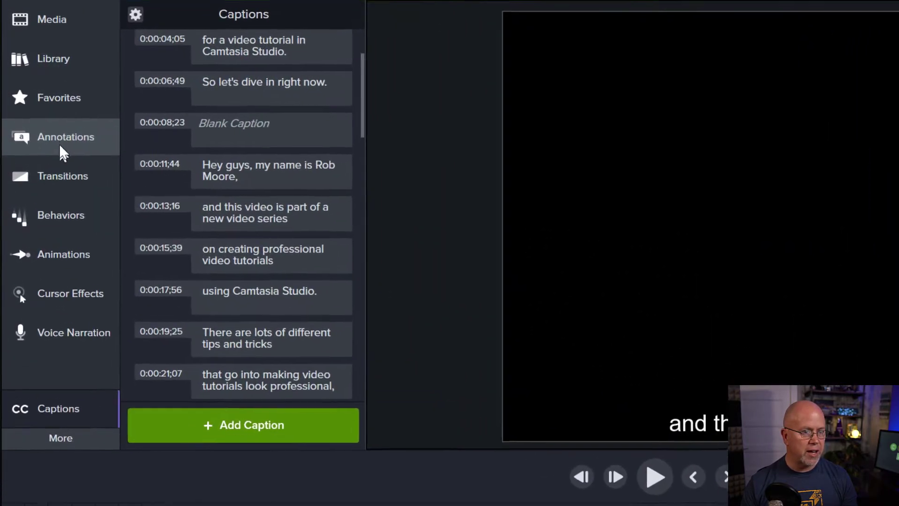
{"action": "left_click", "coordinate": [63, 148]}
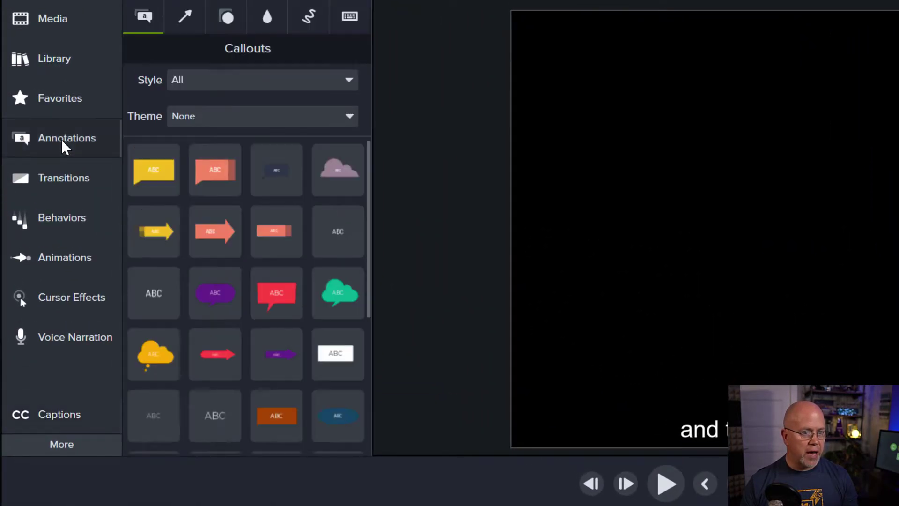
{"action": "left_click", "coordinate": [226, 16]}
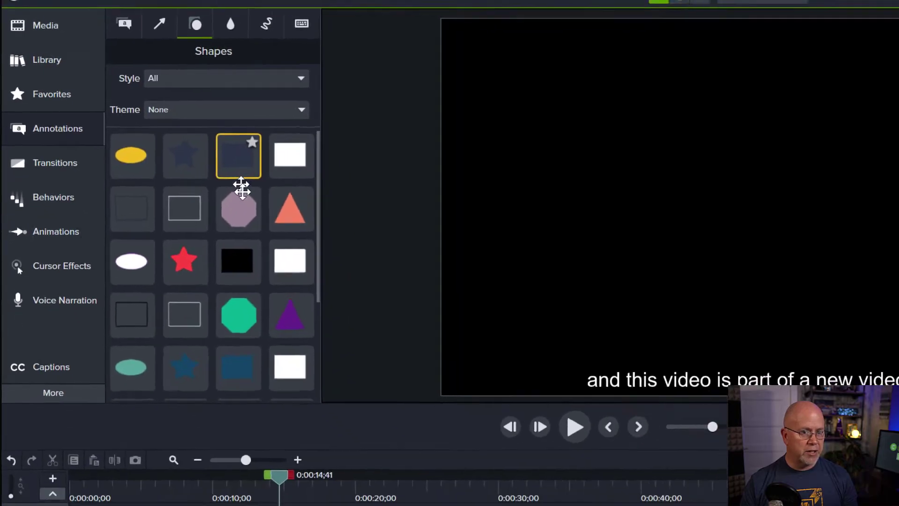
{"action": "left_click_drag", "start_coordinate": [242, 188], "coordinate": [186, 377]}
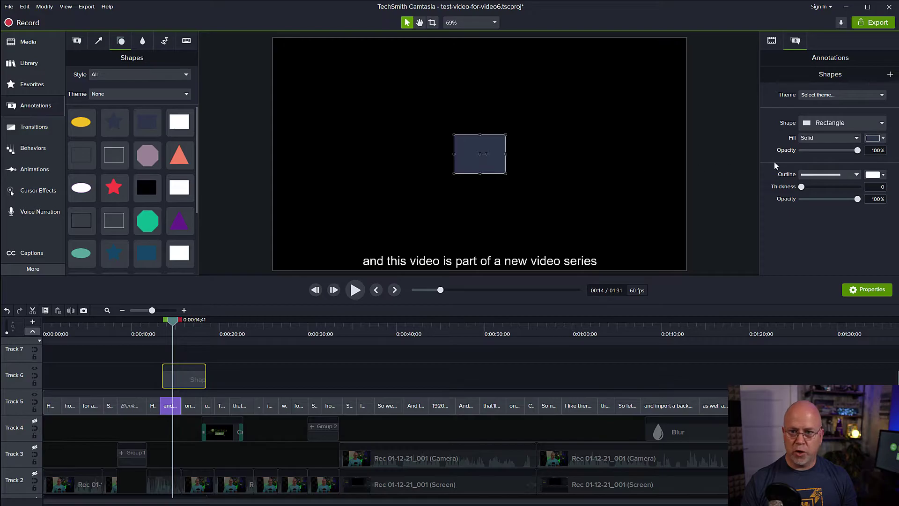
Set the rectangle's fill colour to black and deselect it.
{"action": "left_click", "coordinate": [875, 138]}
{"action": "left_click_drag", "start_coordinate": [845, 181], "coordinate": [789, 263]}
{"action": "left_click", "coordinate": [789, 263]}
{"action": "left_click", "coordinate": [529, 167]}
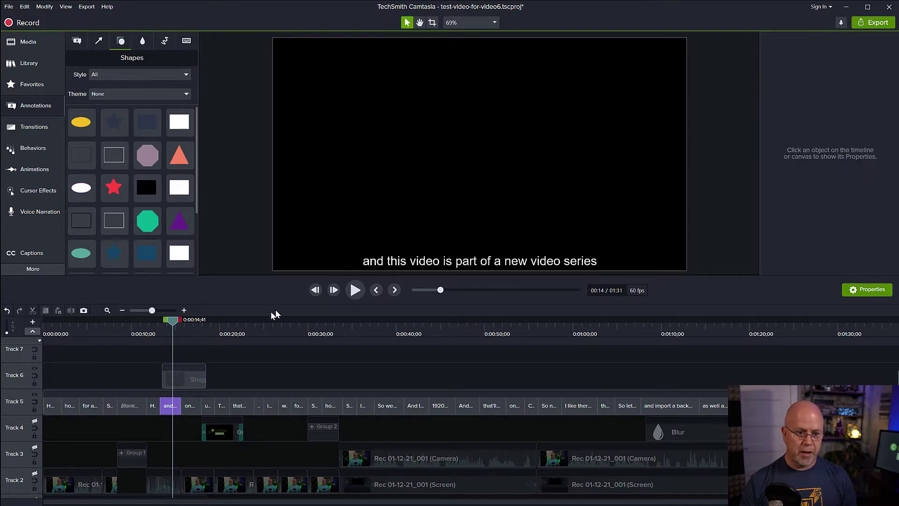
Save the project and set up a new custom production in MP4 format.
{"action": "key", "text": "ctrl+s"}
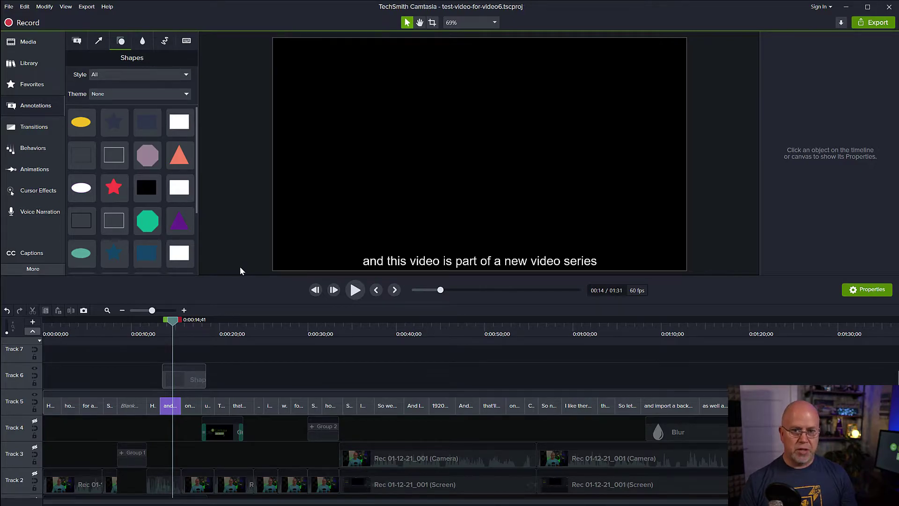
{"action": "left_click", "coordinate": [87, 8]}
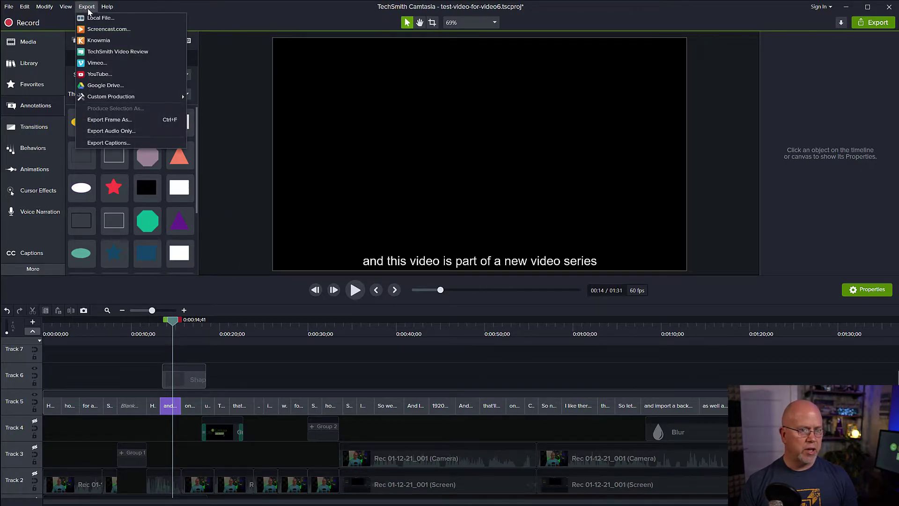
{"action": "mouse_move", "coordinate": [113, 97]}
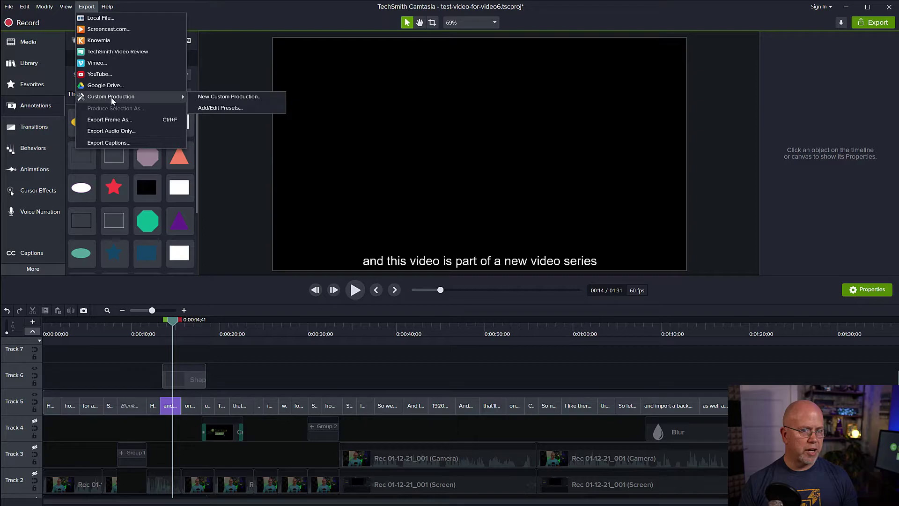
{"action": "left_click", "coordinate": [246, 98]}
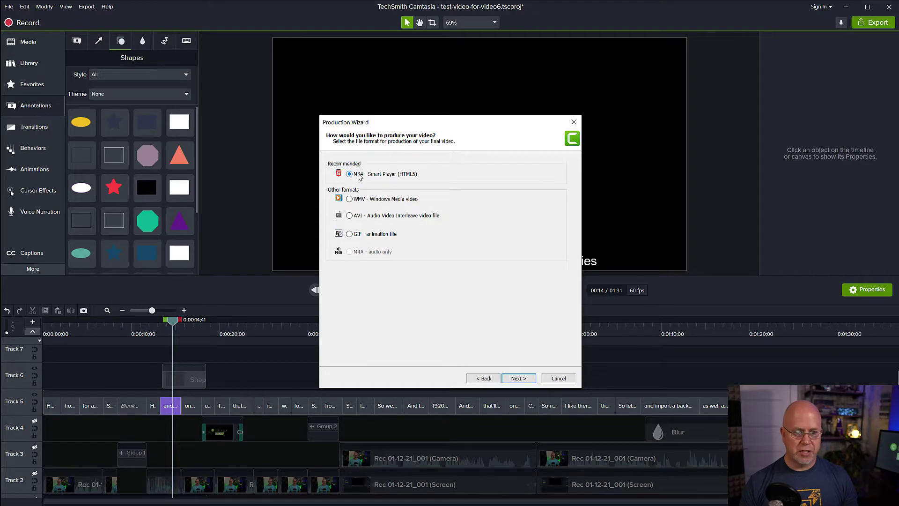
{"action": "left_click", "coordinate": [518, 377]}
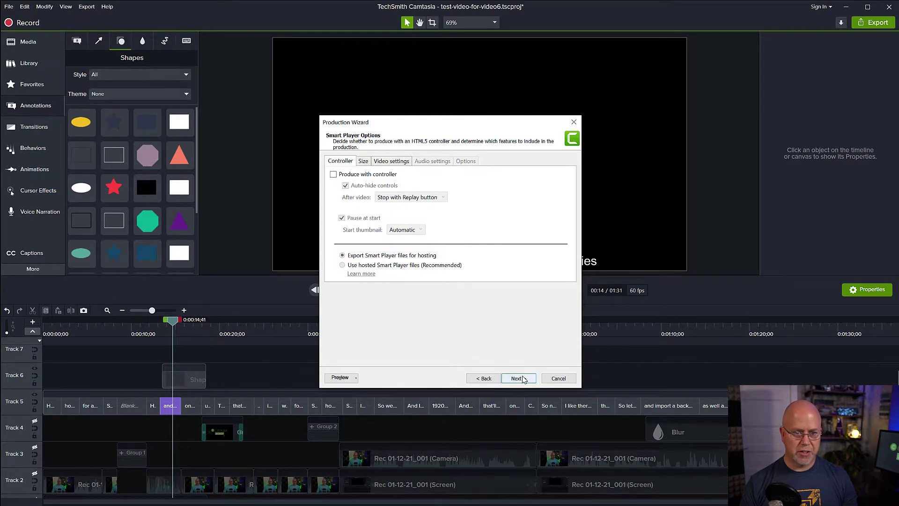
{"action": "left_click", "coordinate": [393, 161]}
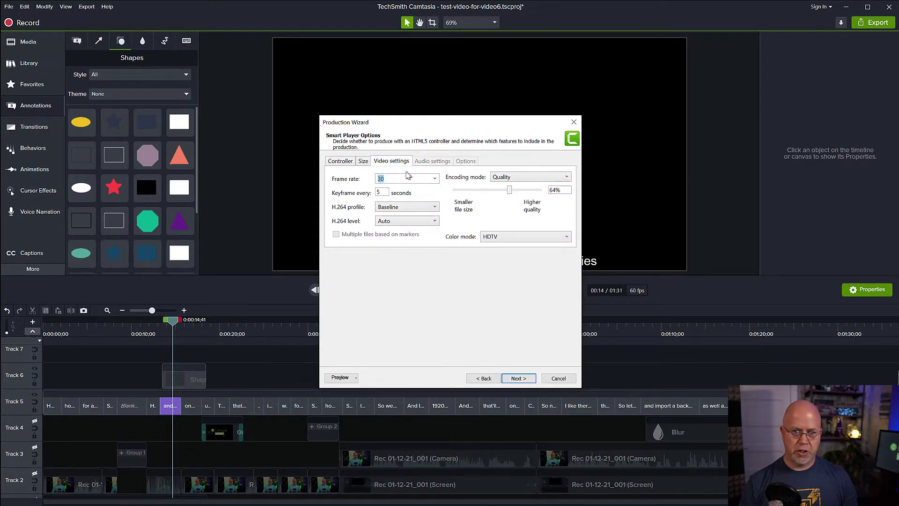
{"action": "left_click", "coordinate": [518, 378]}
{"action": "left_click", "coordinate": [516, 378]}
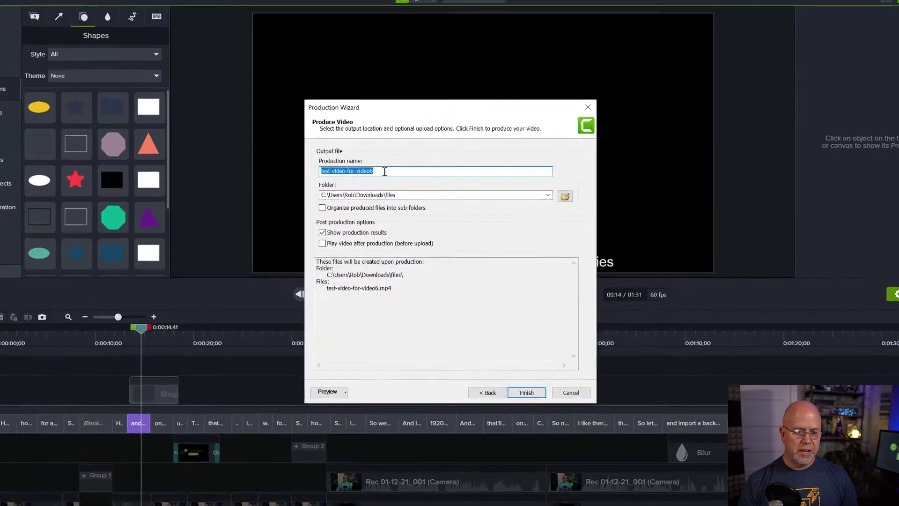
Name the output test-video-for-video6-TXT and render the captions-only MP4.
{"action": "left_click", "coordinate": [384, 171]}
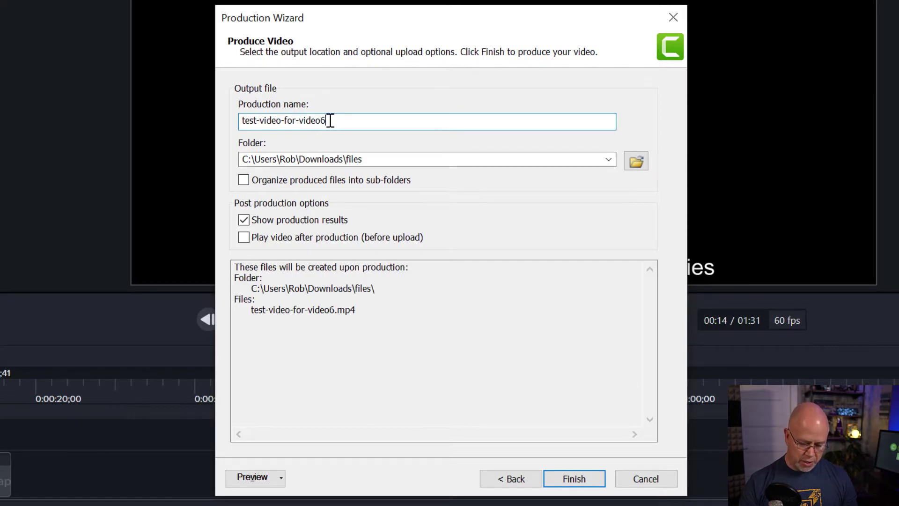
{"action": "type", "text": "-TXT"}
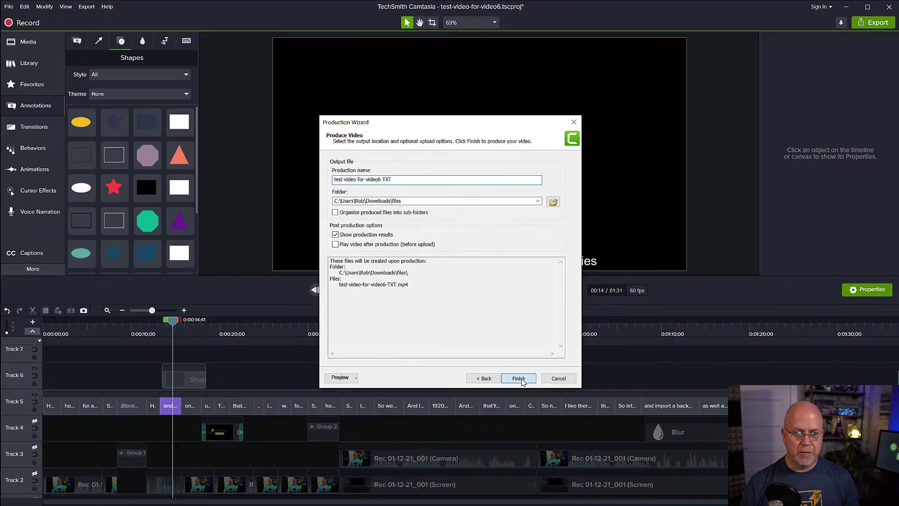
{"action": "left_click", "coordinate": [576, 478]}
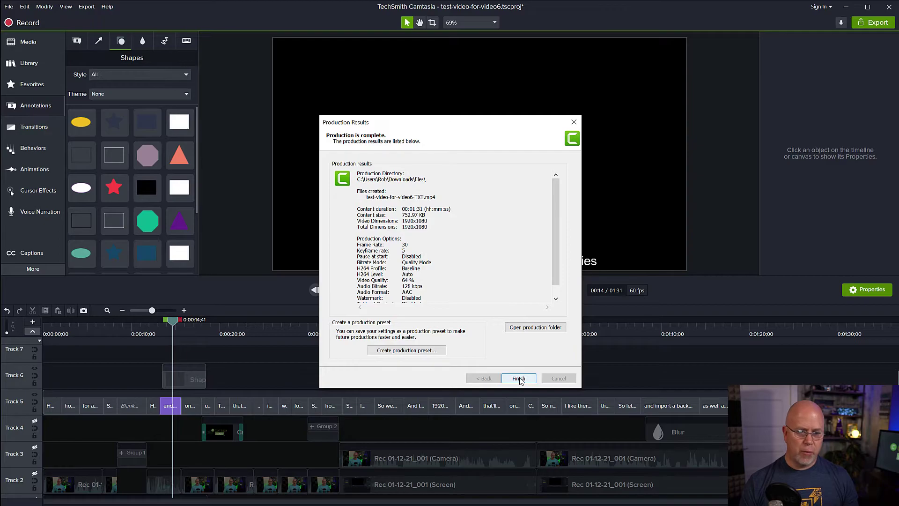
{"action": "left_click", "coordinate": [518, 378]}
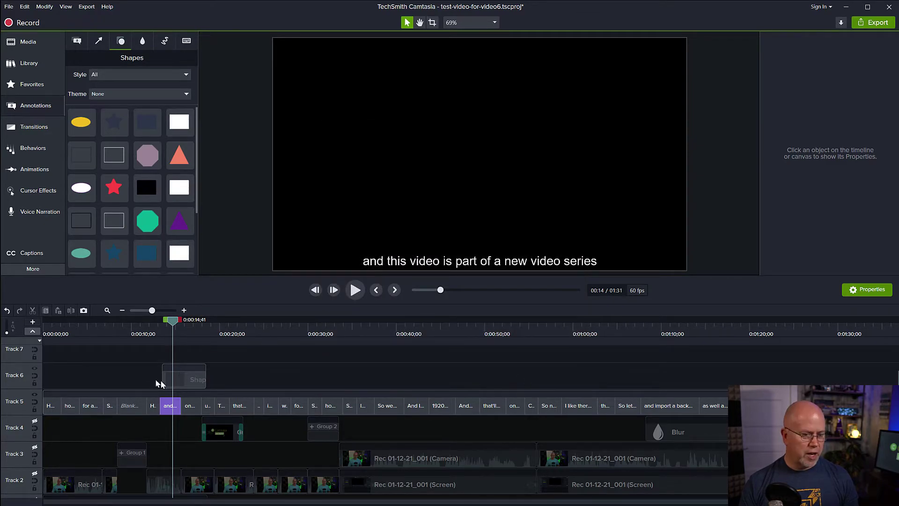
{"action": "left_click", "coordinate": [190, 383]}
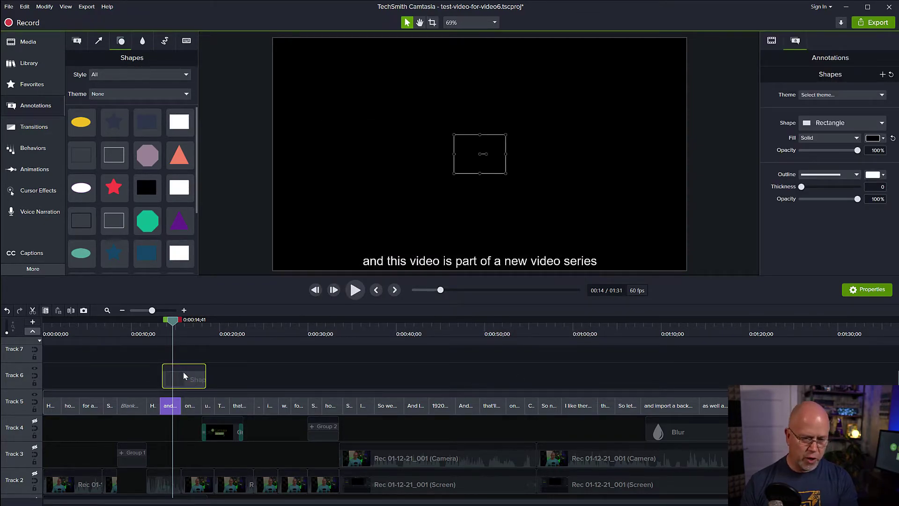
Delete the black rectangle, show Tracks 4, 3 and 2 again, and return the playhead to 0:00:12:27.
{"action": "key", "text": "Delete"}
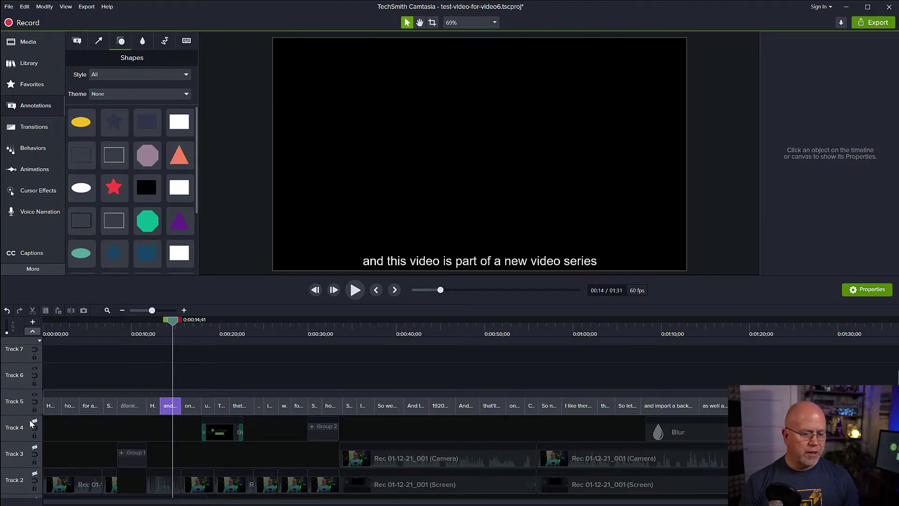
{"action": "left_click", "coordinate": [35, 421]}
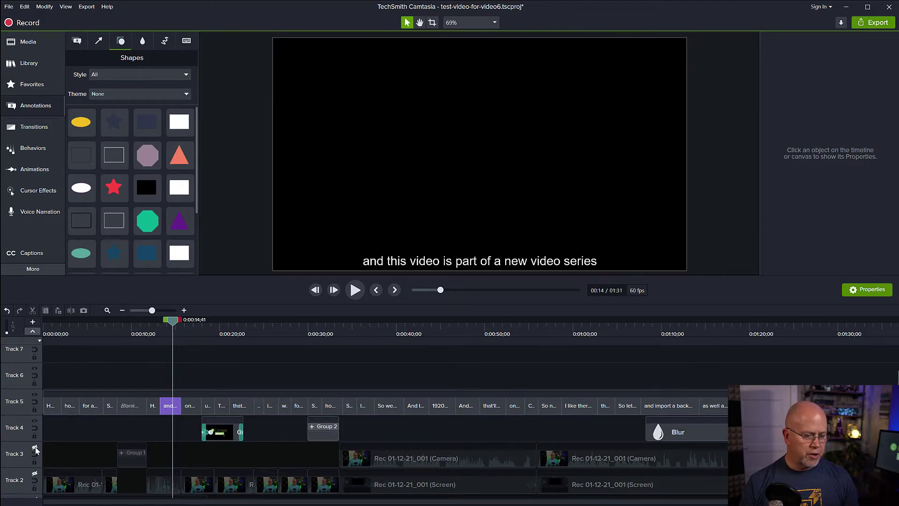
{"action": "left_click", "coordinate": [35, 447]}
{"action": "left_click", "coordinate": [34, 474]}
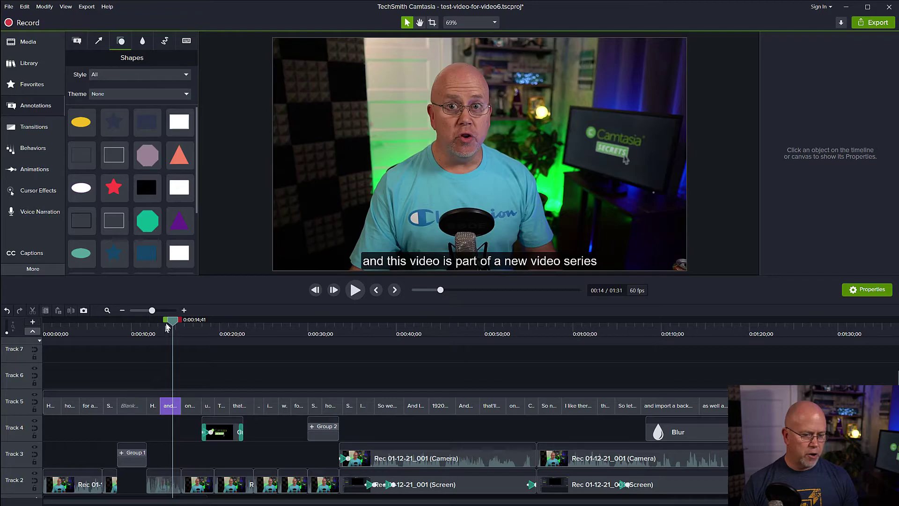
{"action": "mouse_move", "coordinate": [166, 326]}
{"action": "left_mouse_down"}
{"action": "mouse_move", "coordinate": [110, 327]}
{"action": "mouse_move", "coordinate": [167, 329]}
{"action": "left_mouse_up"}
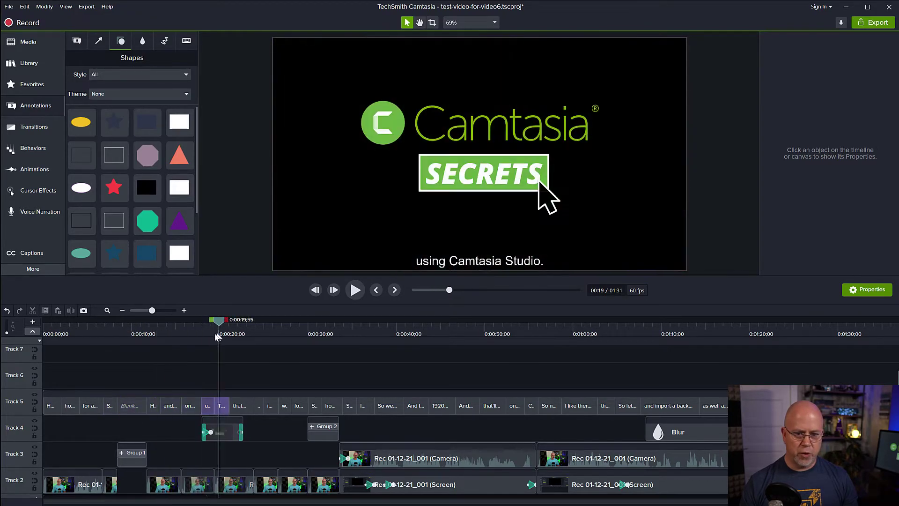
{"action": "left_click_drag", "start_coordinate": [216, 336], "coordinate": [154, 337]}
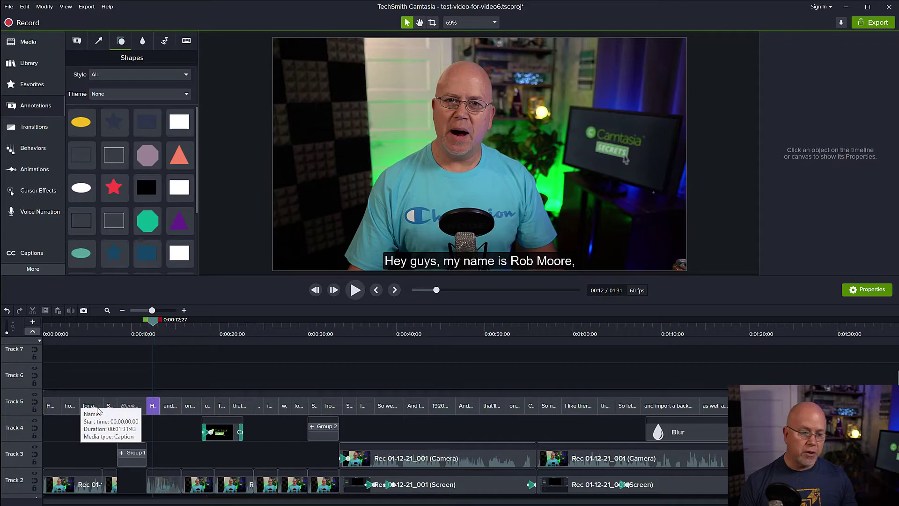
Hide Track 5 and import test-video-for-video6-TXT.mp4 into the media bin.
{"action": "left_click", "coordinate": [34, 396]}
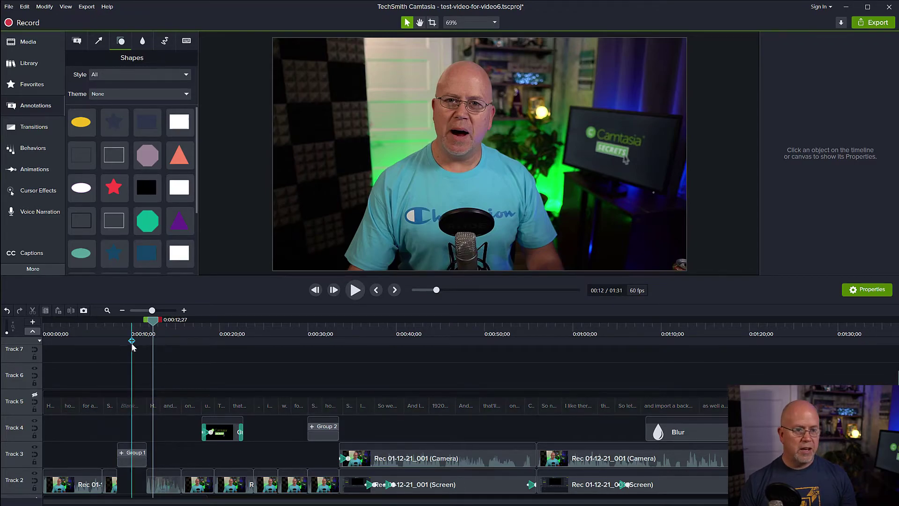
{"action": "left_click", "coordinate": [21, 44]}
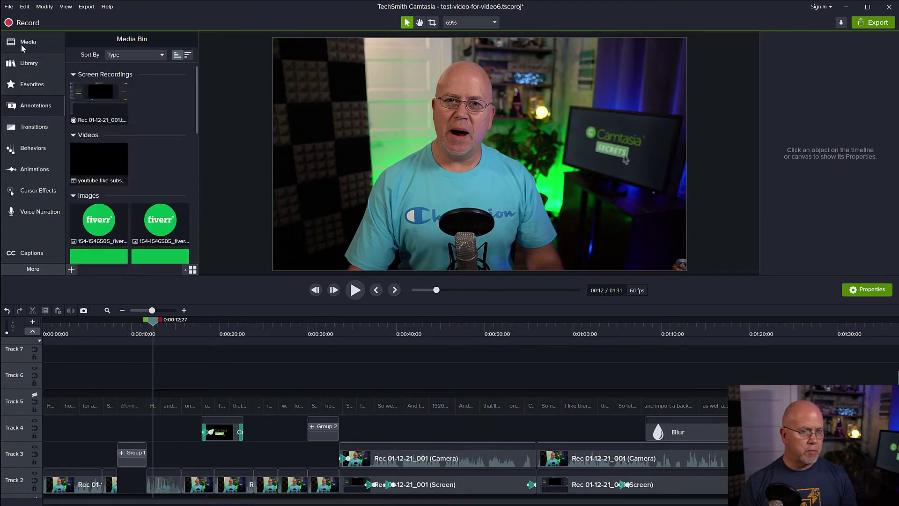
{"action": "left_click", "coordinate": [72, 269]}
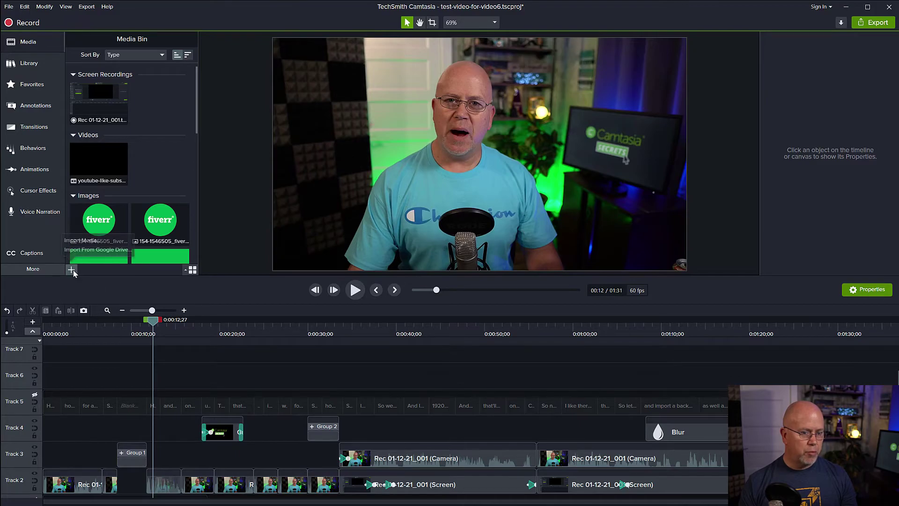
{"action": "left_click", "coordinate": [93, 253]}
{"action": "left_click", "coordinate": [117, 63]}
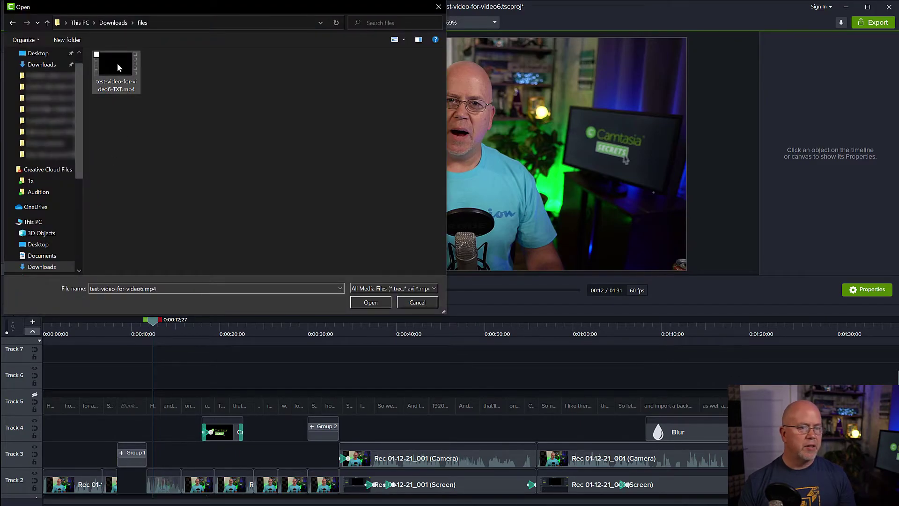
{"action": "left_click", "coordinate": [348, 302]}
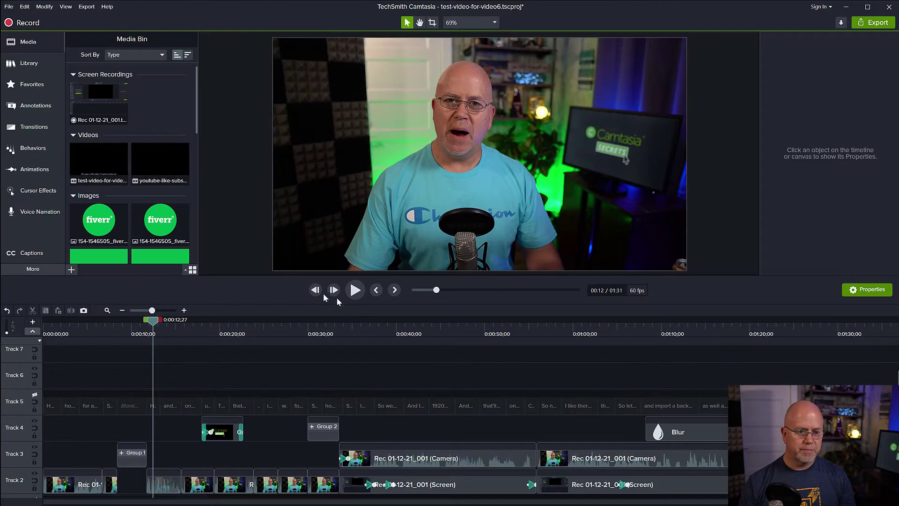
Place the captions video on Track 6 and toggle its visibility to compare the preview.
{"action": "left_click_drag", "start_coordinate": [100, 168], "coordinate": [44, 379]}
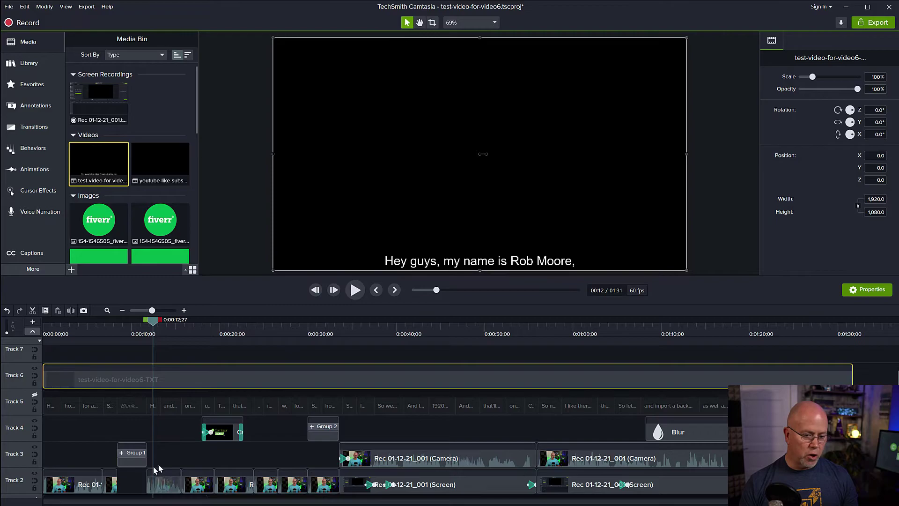
{"action": "left_click", "coordinate": [34, 369]}
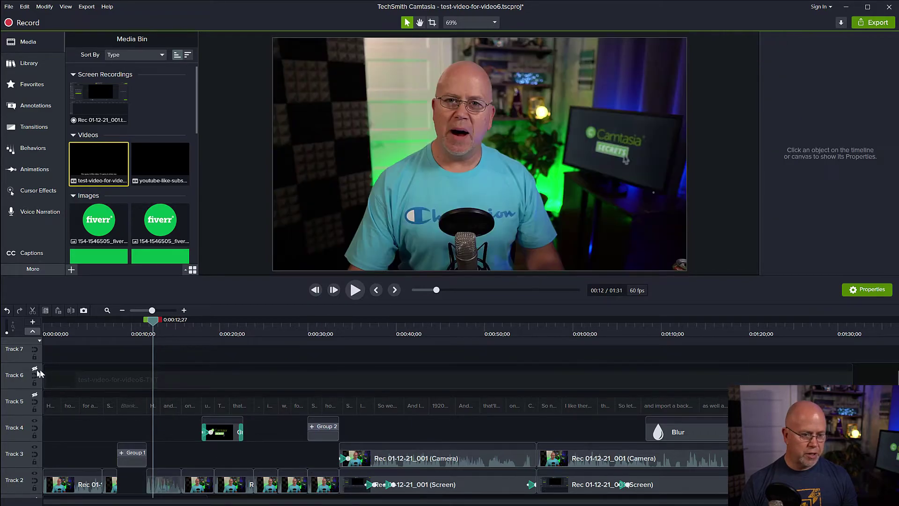
{"action": "left_click", "coordinate": [34, 369]}
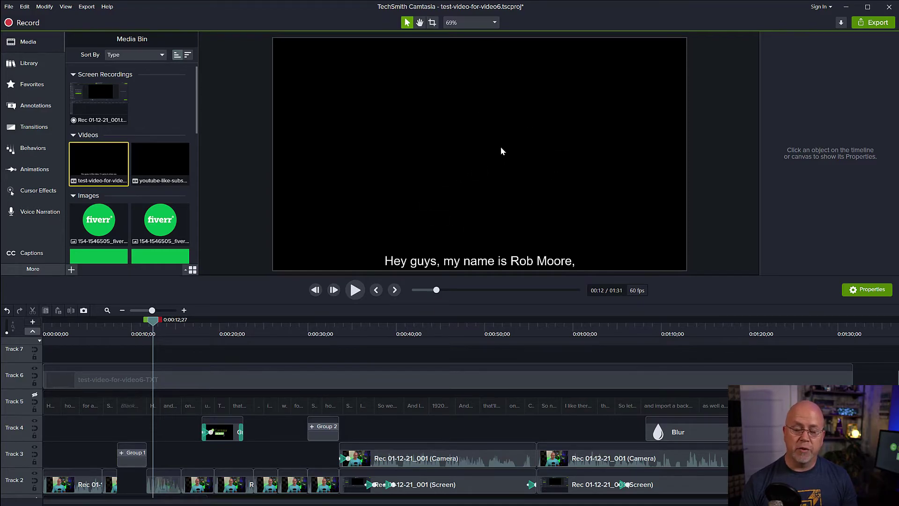
Apply Remove a Color to the captions video and sample its black background as the removed colour.
{"action": "left_click", "coordinate": [368, 154]}
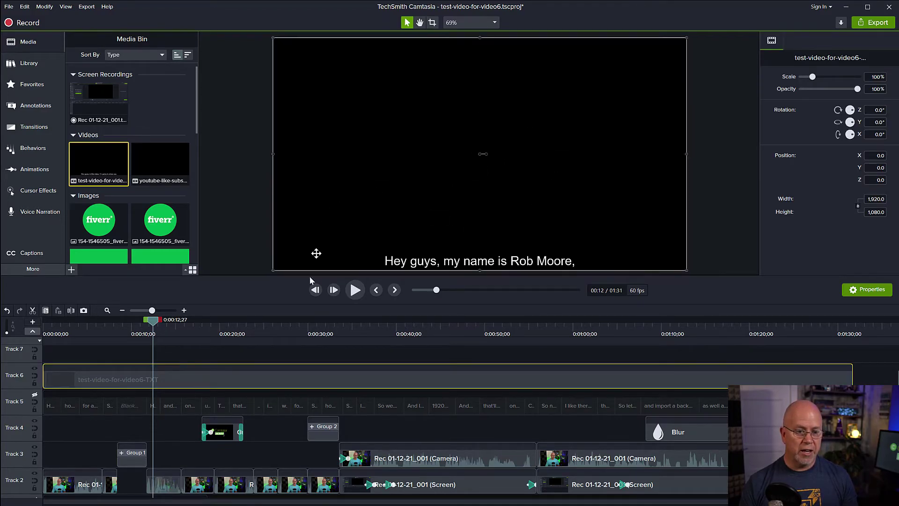
{"action": "left_click", "coordinate": [33, 269]}
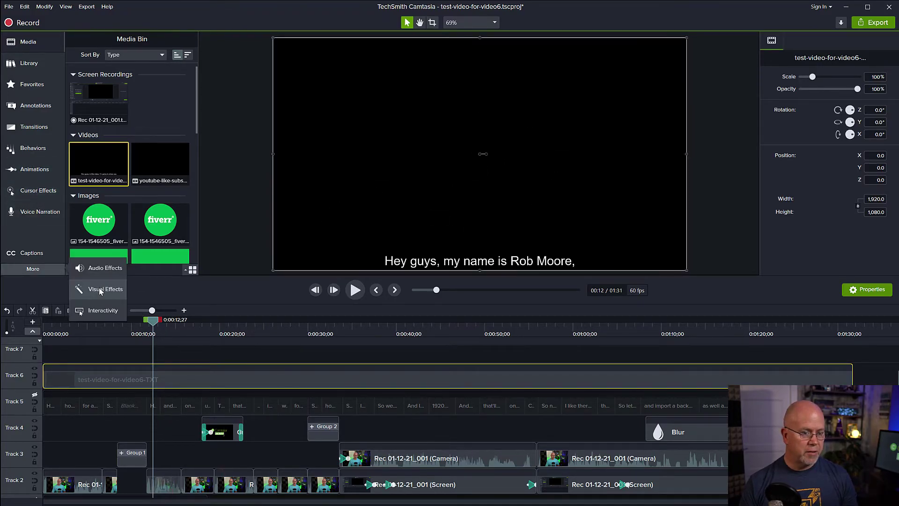
{"action": "left_click", "coordinate": [101, 290]}
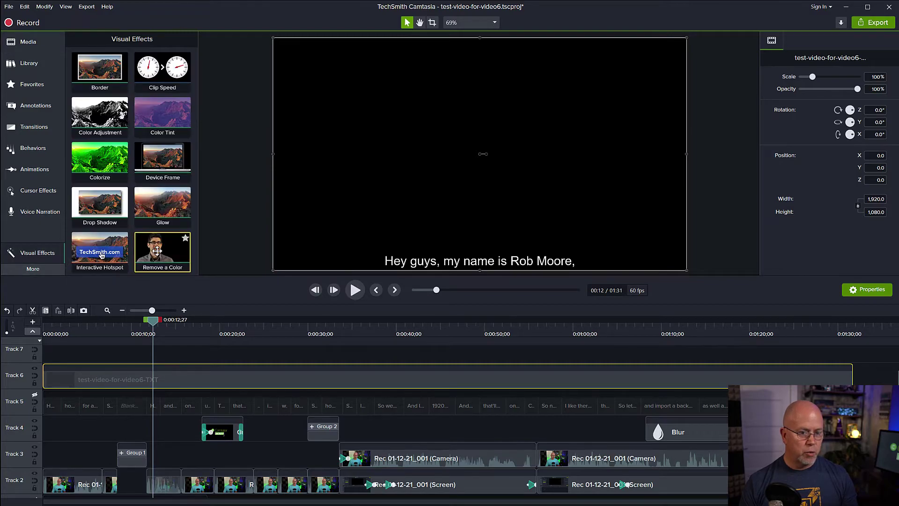
{"action": "left_click_drag", "start_coordinate": [157, 252], "coordinate": [443, 170]}
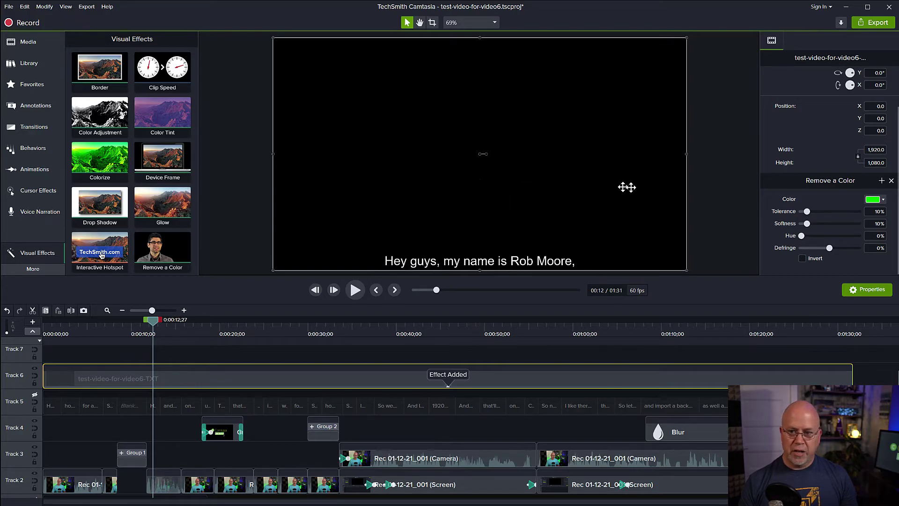
{"action": "left_click", "coordinate": [874, 200]}
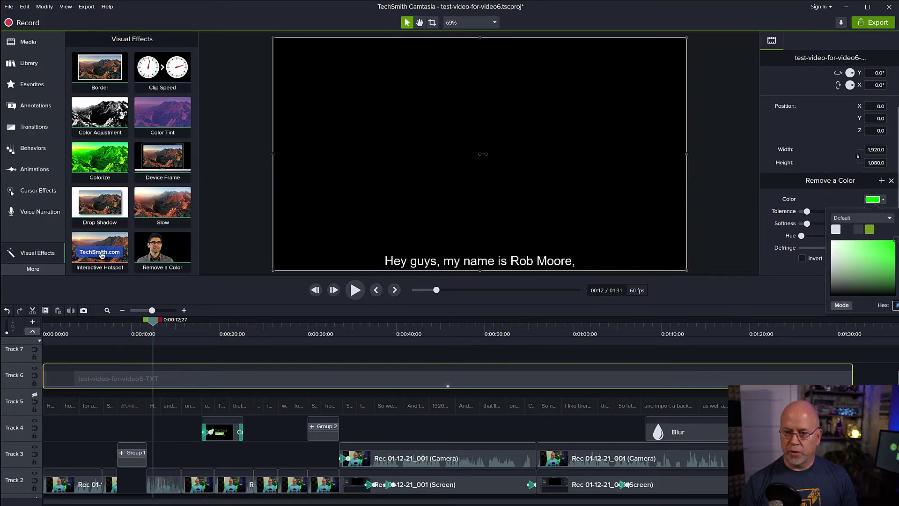
{"action": "left_click", "coordinate": [895, 239]}
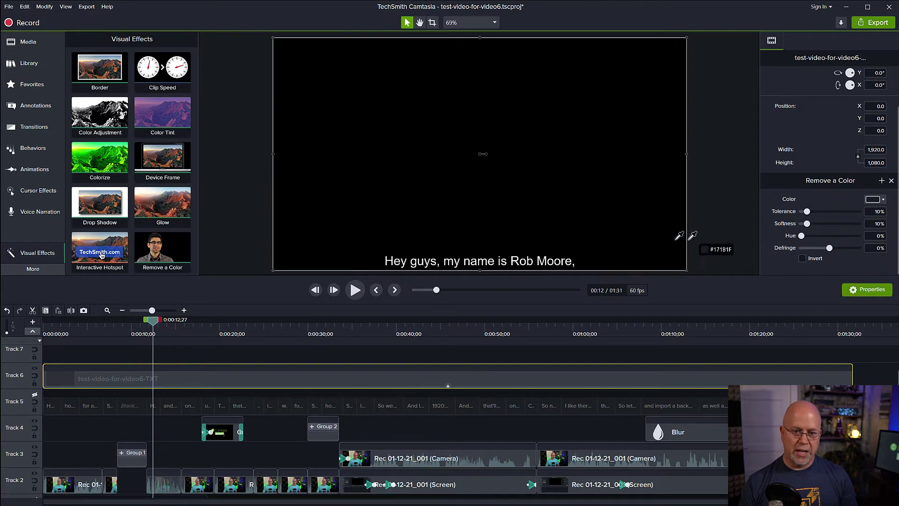
{"action": "left_click", "coordinate": [563, 187]}
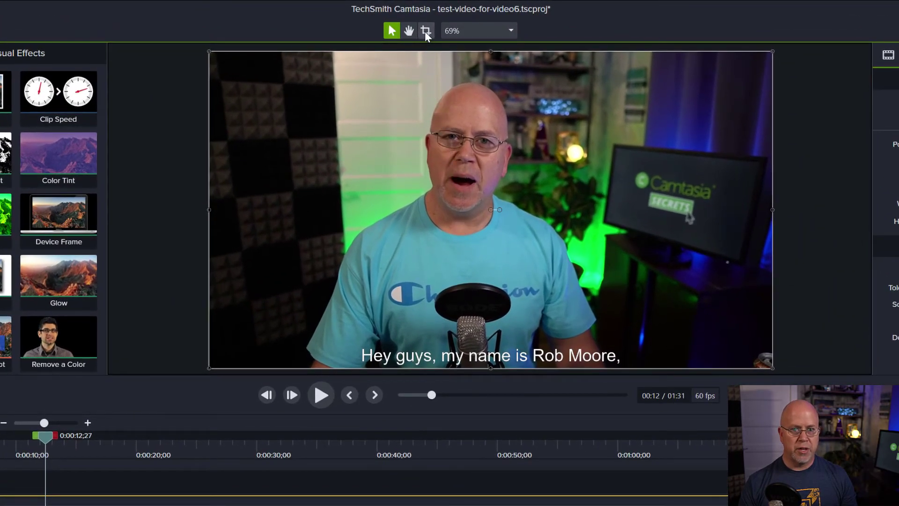
Crop the captions video to a 1920×93 subtitle strip and move it up to Y 172.5.
{"action": "left_click", "coordinate": [426, 32]}
{"action": "left_click_drag", "start_coordinate": [491, 56], "coordinate": [476, 342]}
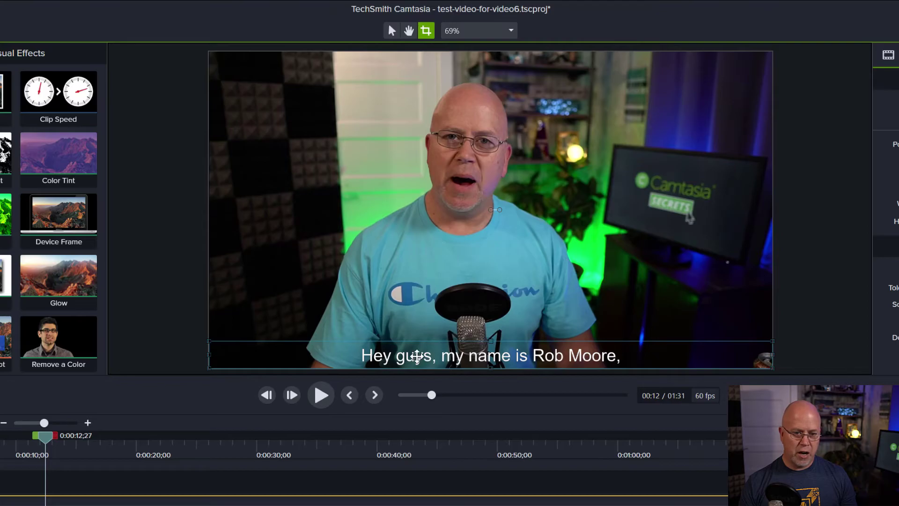
{"action": "key", "text": "Escape"}
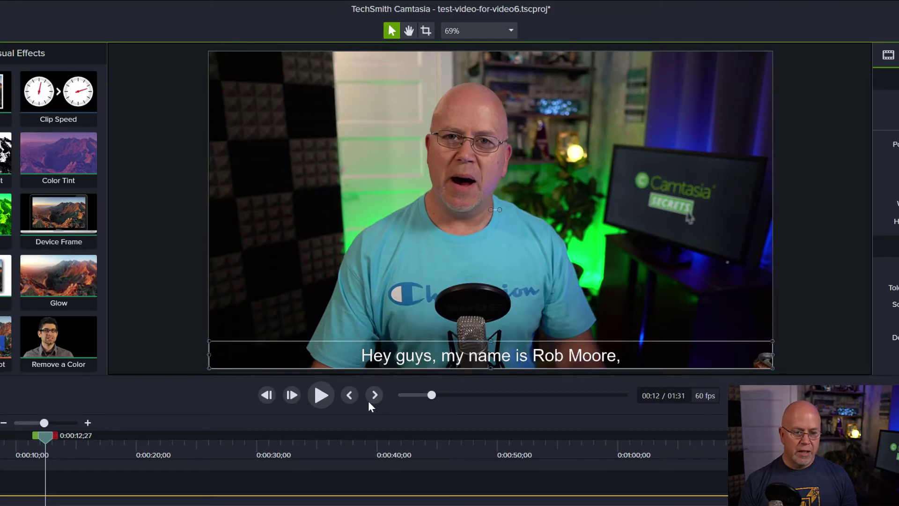
{"action": "left_click_drag", "start_coordinate": [459, 354], "coordinate": [453, 303]}
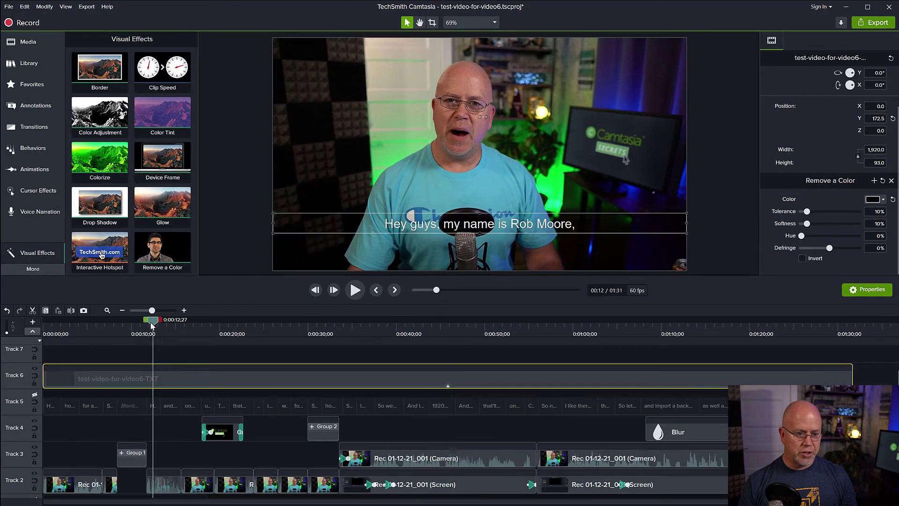
{"action": "key", "text": "space"}
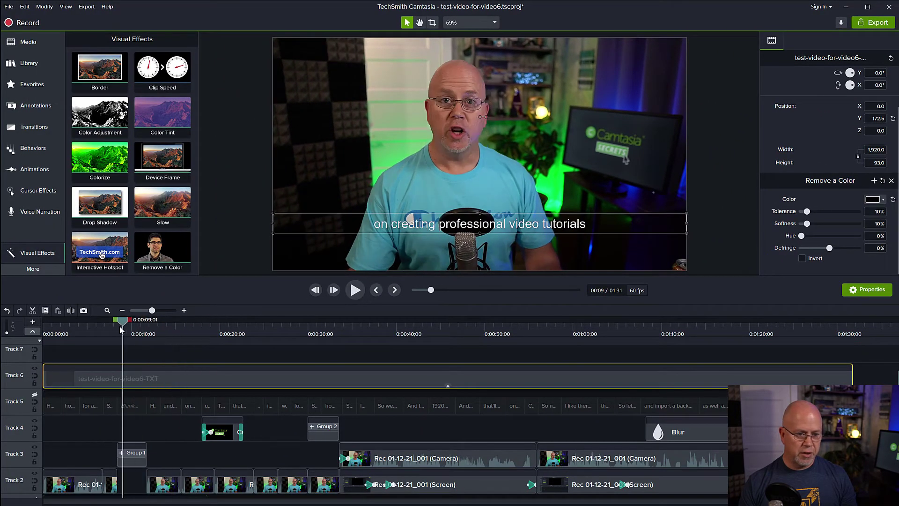
Play back from around 0:00:13 to check the raised captions, then stop.
{"action": "left_click", "coordinate": [119, 326]}
{"action": "left_click", "coordinate": [160, 328]}
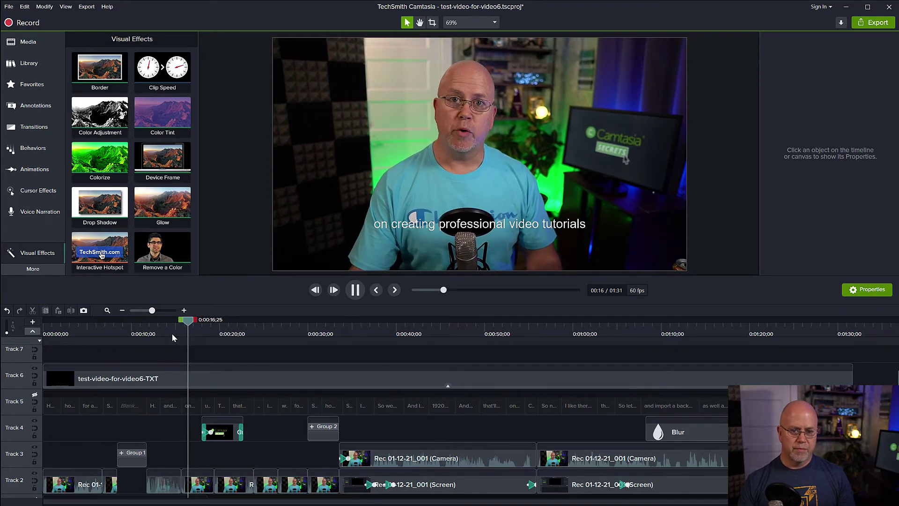
{"action": "key", "text": "space"}
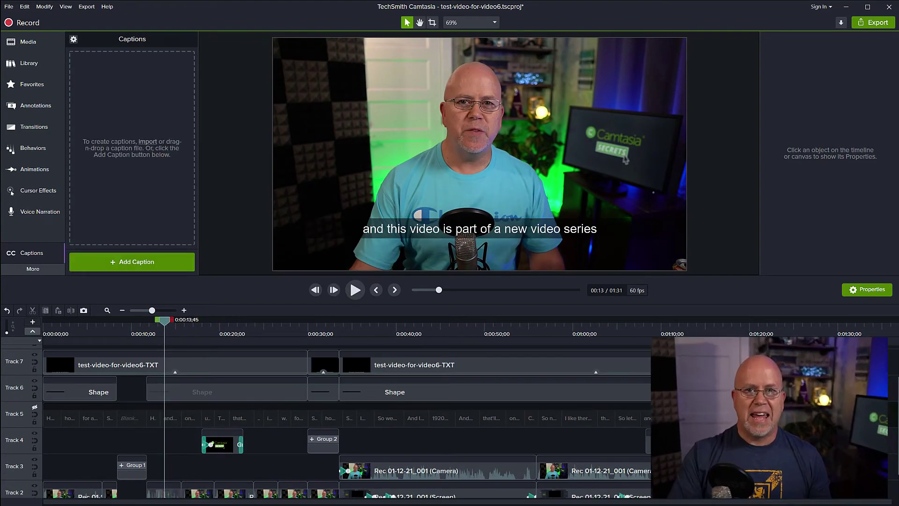